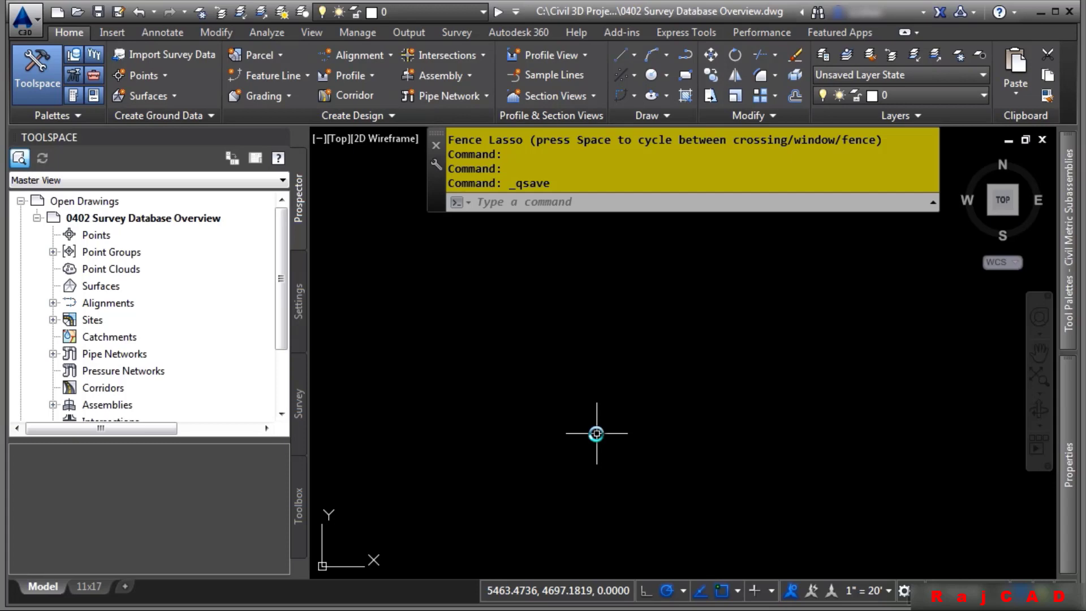
- Show the Survey tab in Toolspace with the survey, equipment, figure prefix and linework code set libraries
click(301, 391)
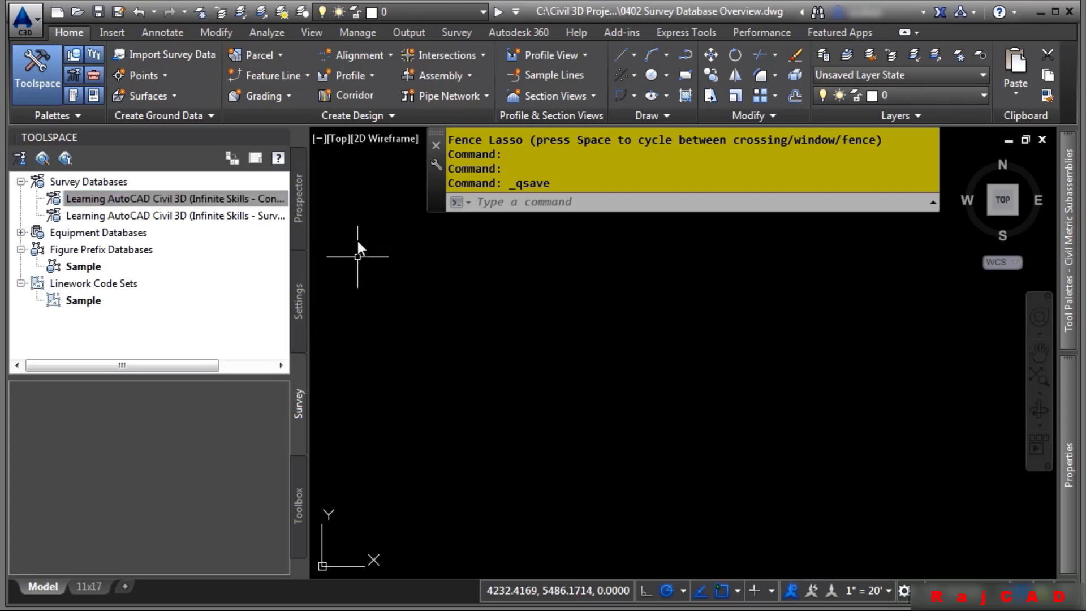
- Open Survey User Settings, enlarge the dialog and scroll through its default properties
click(21, 163)
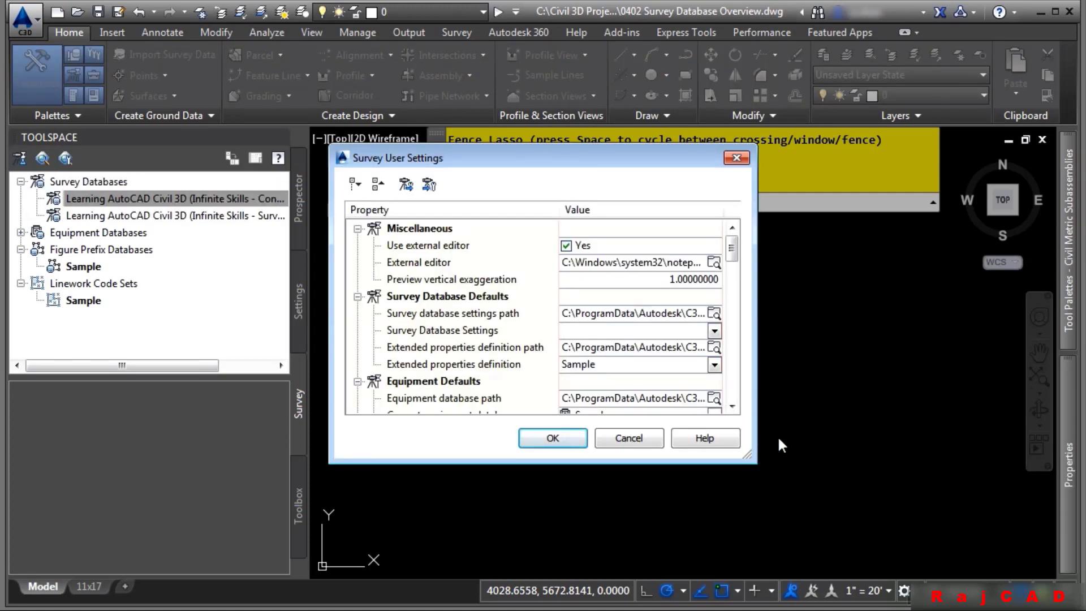
drag(748, 455, 932, 523)
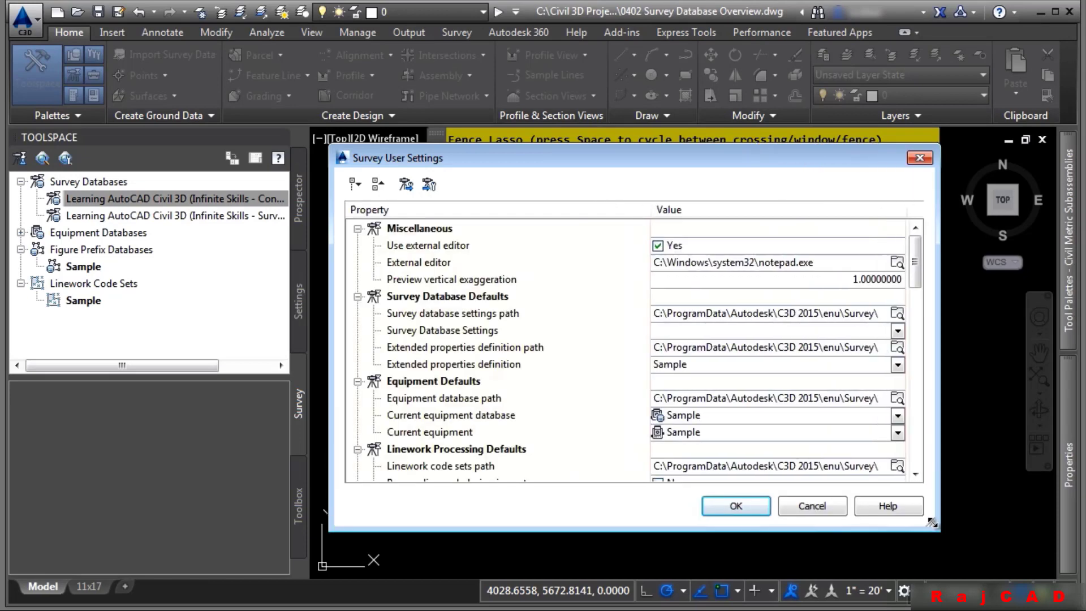
drag(330, 145, 329, 116)
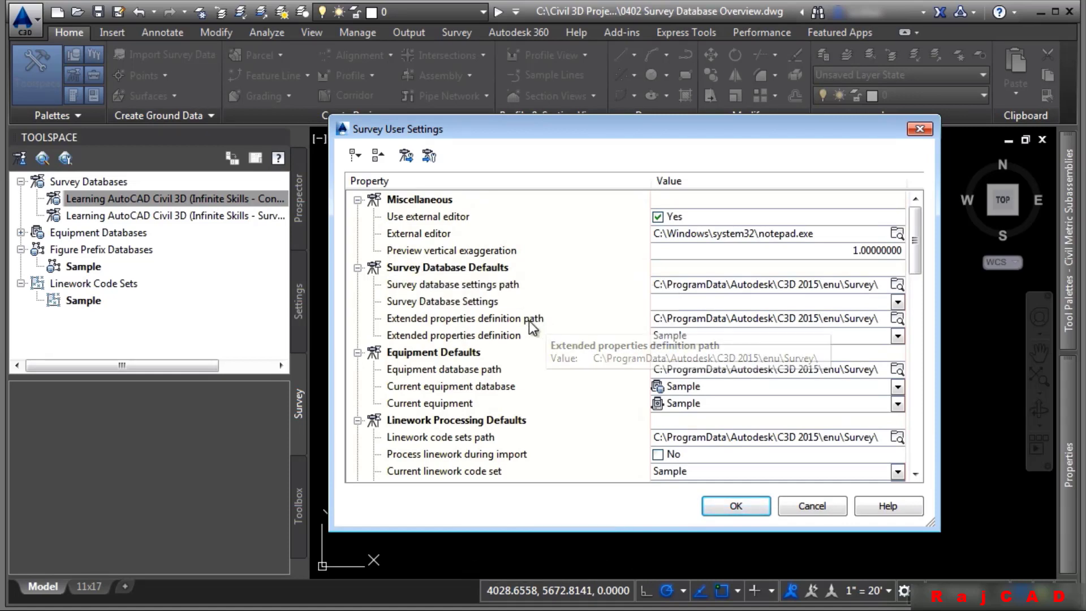
mouse_move(921, 242)
mouse_down()
mouse_move(922, 415)
mouse_move(919, 241)
mouse_up()
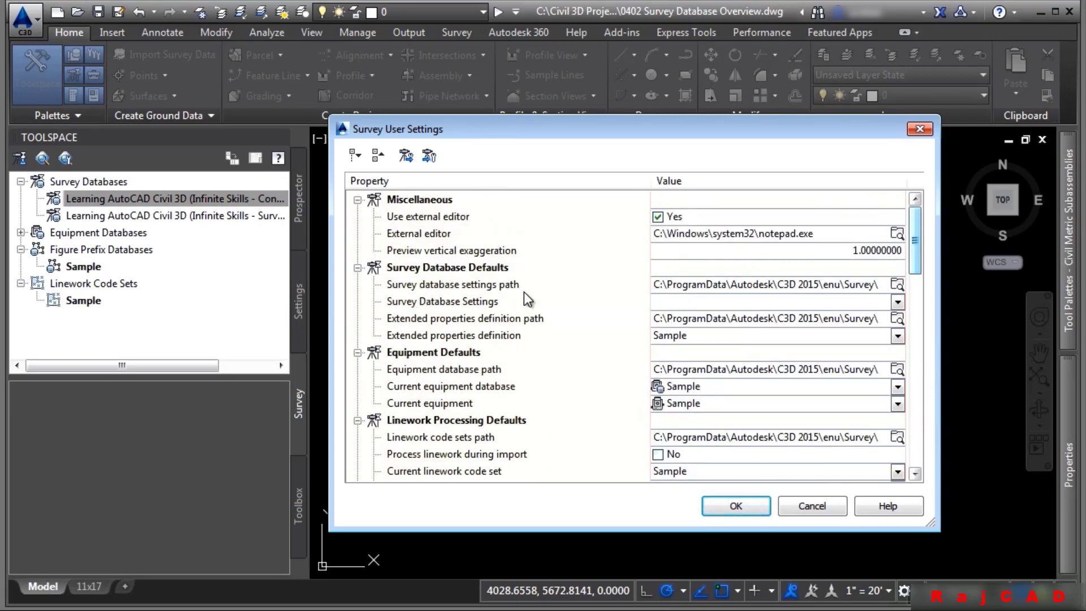
scroll(436, 388, down, 1)
scroll(439, 390, down, 2)
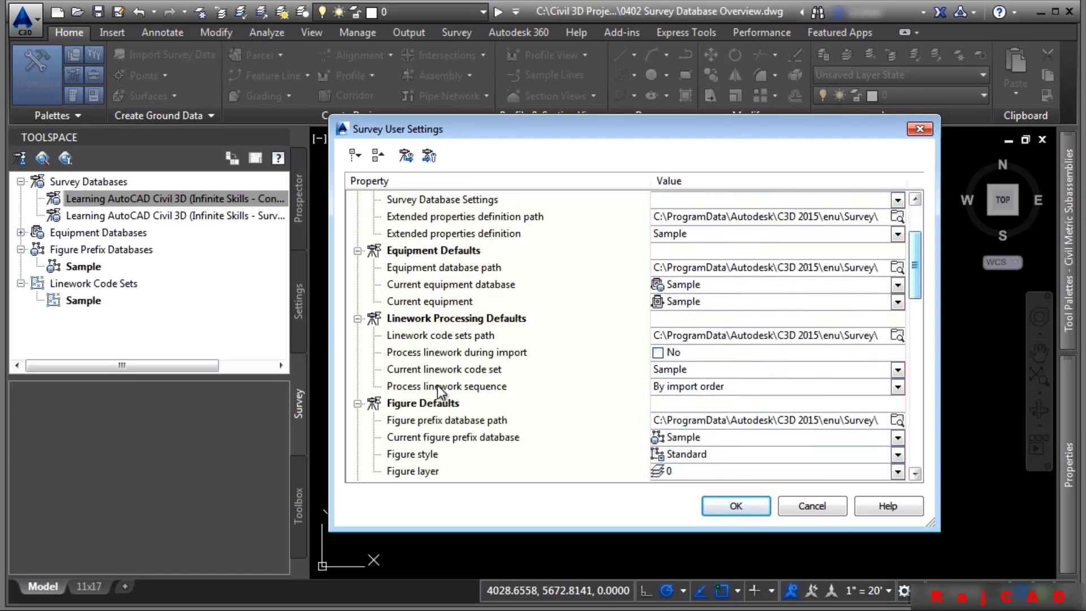
scroll(496, 328, down, 1)
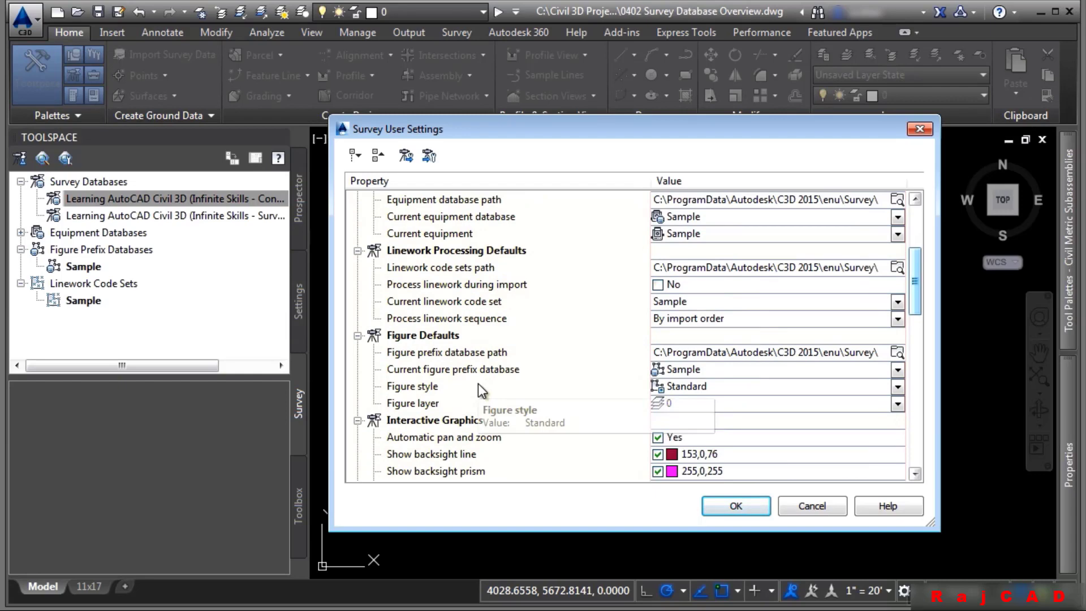
- Start exporting the survey user settings, cancel the Save As, and close the dialog
click(404, 158)
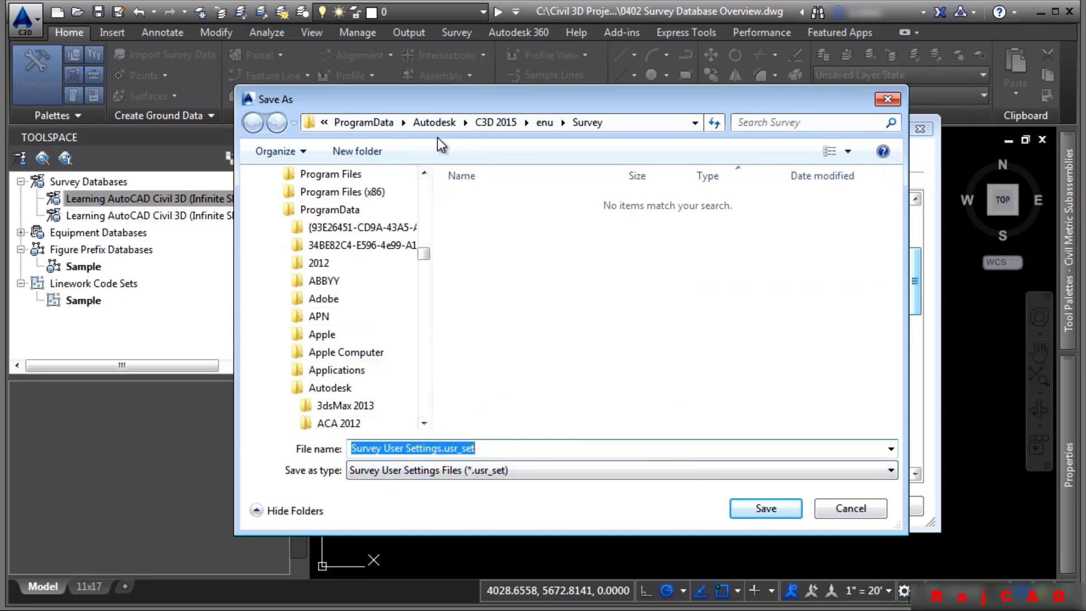
click(476, 455)
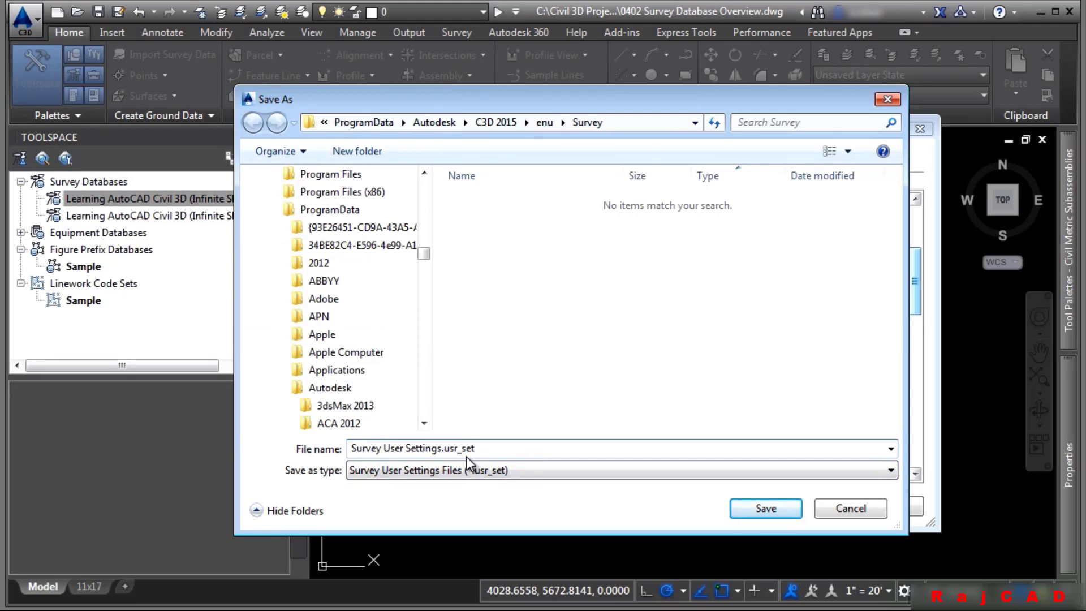
click(850, 508)
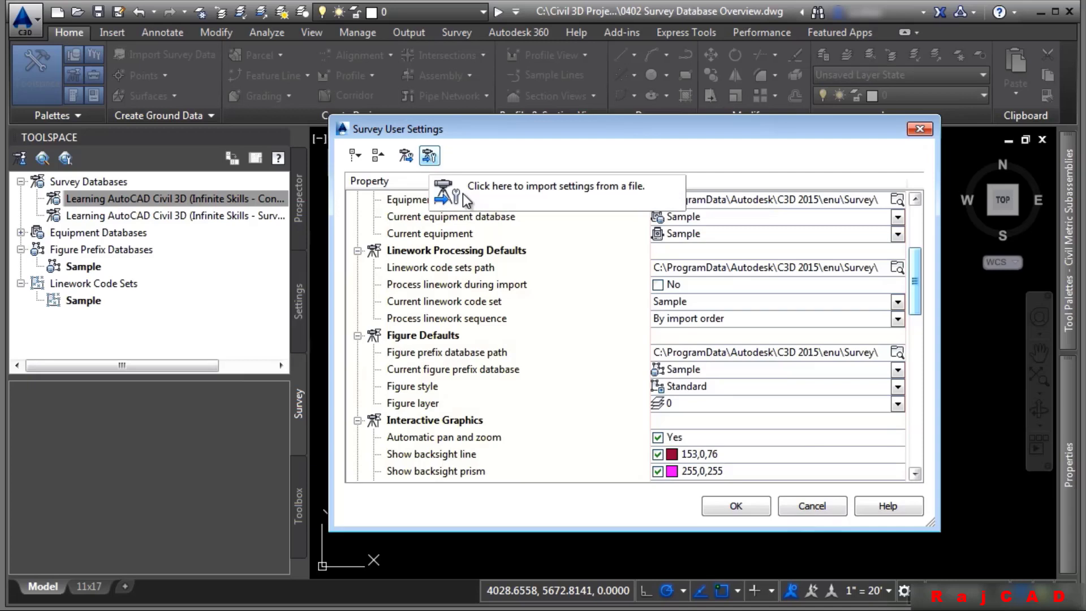
key(Escape)
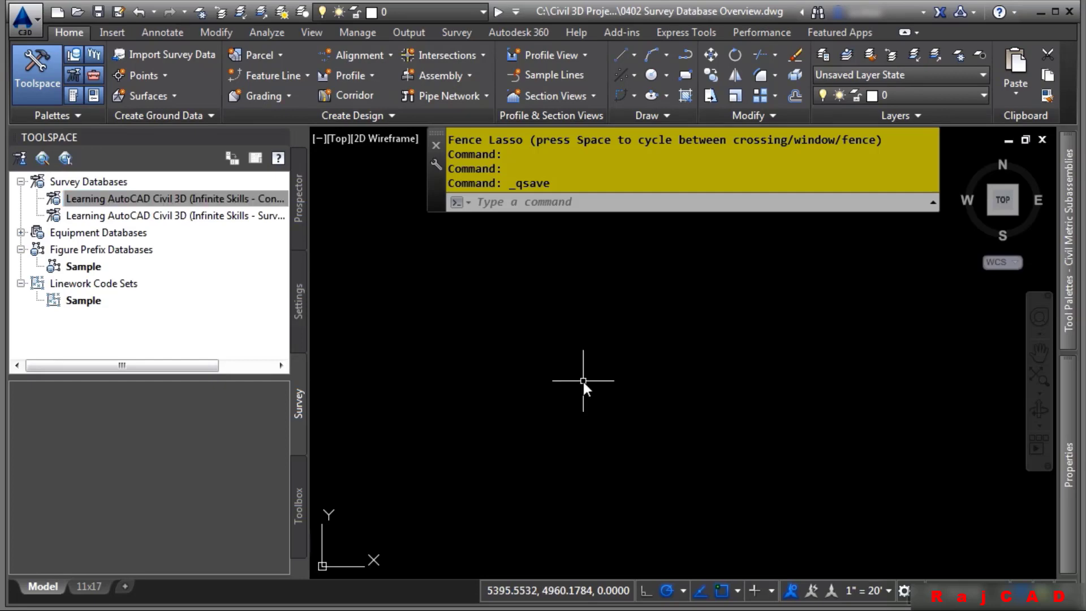
click(300, 299)
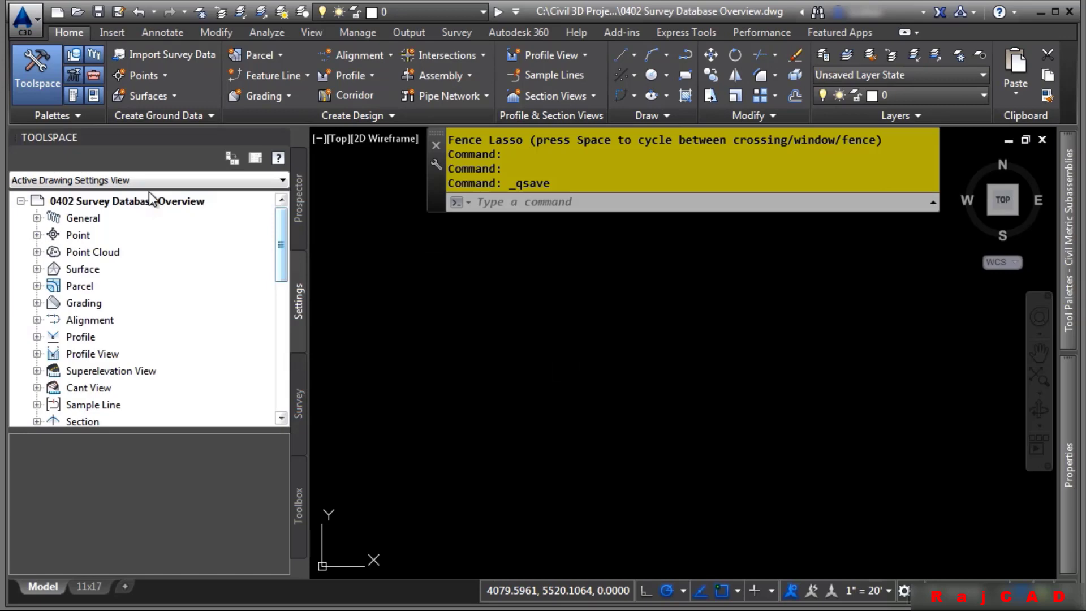
right_click(121, 198)
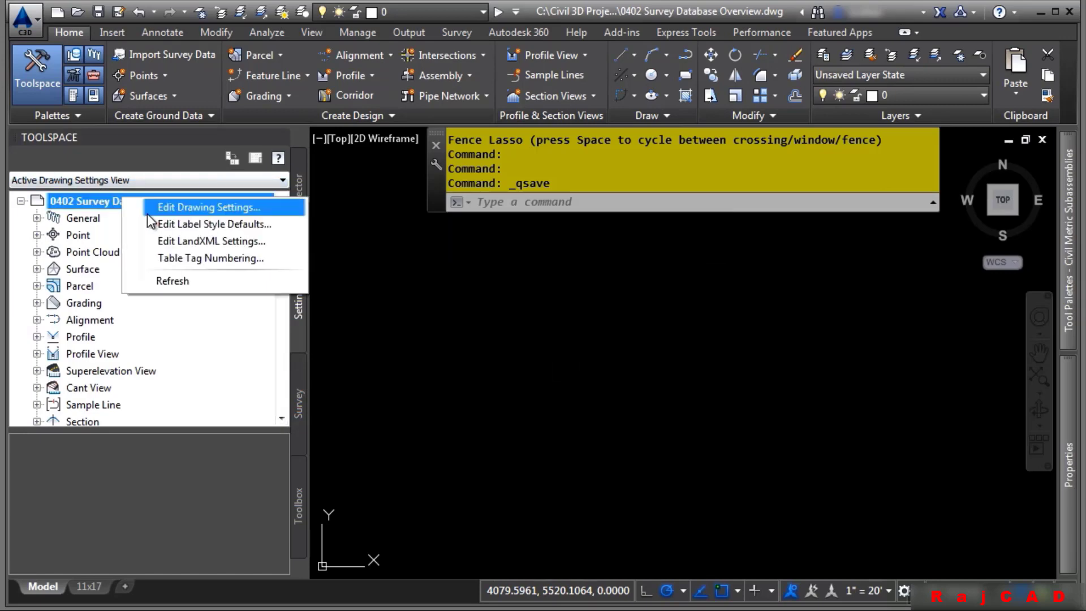
click(149, 211)
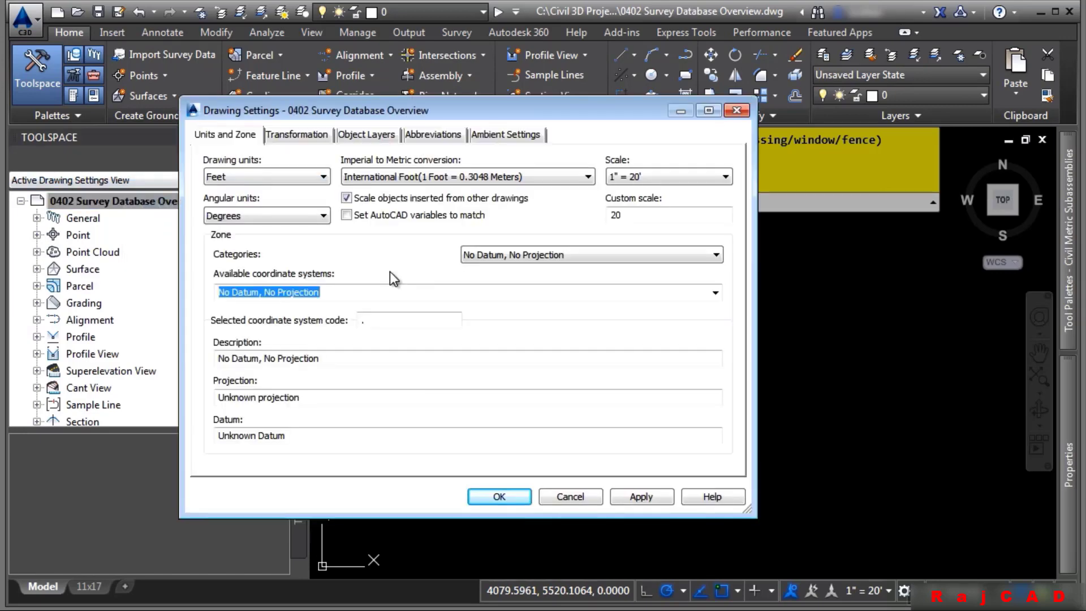
click(546, 253)
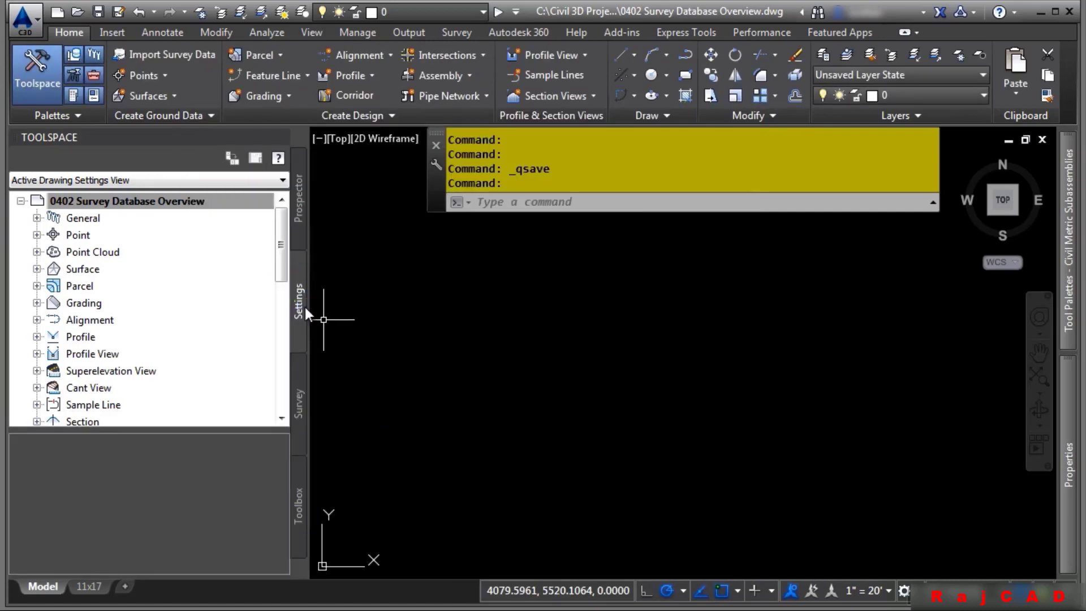
click(295, 373)
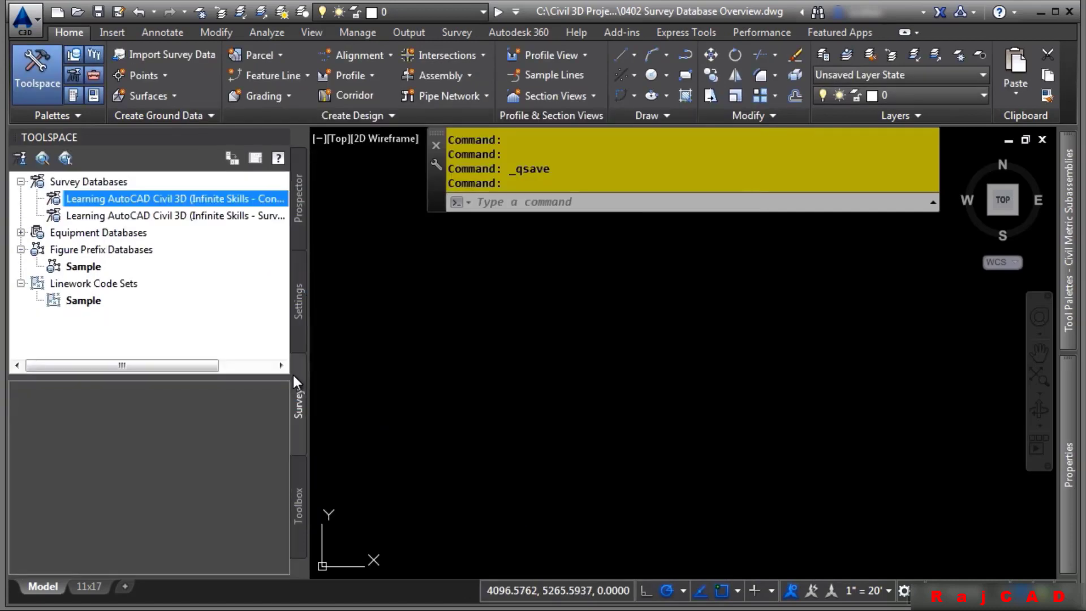
- Open the first survey database for edit, then review its database settings and close them
right_click(138, 201)
click(223, 217)
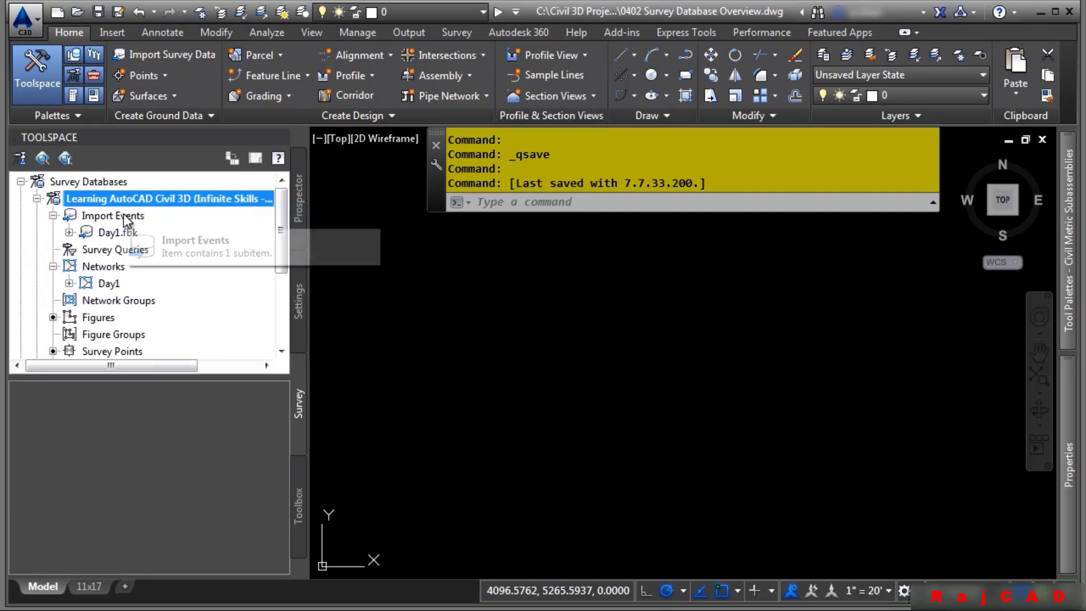
right_click(141, 204)
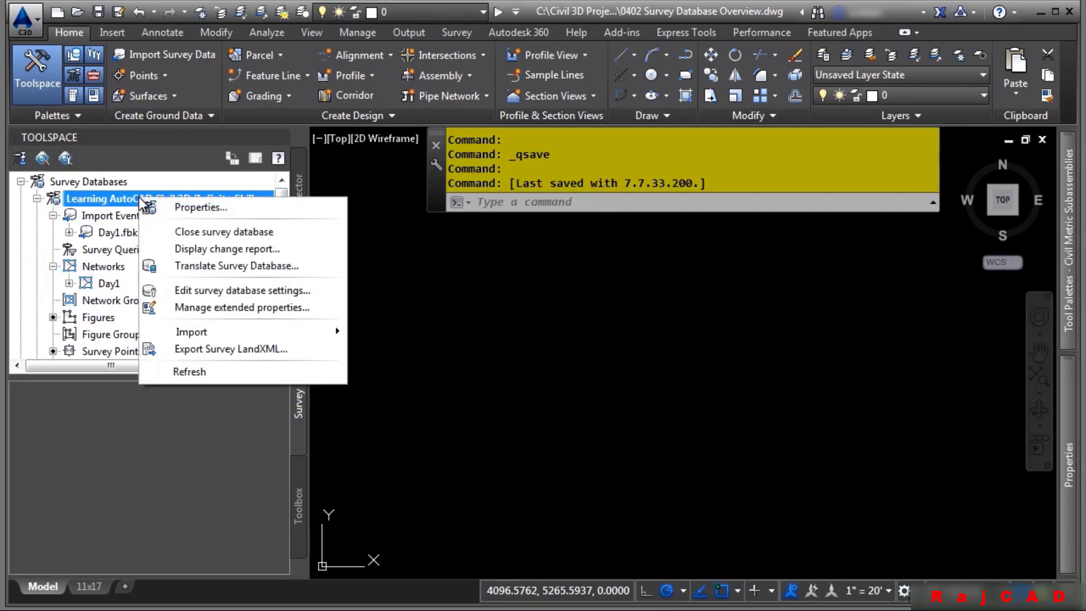
click(268, 289)
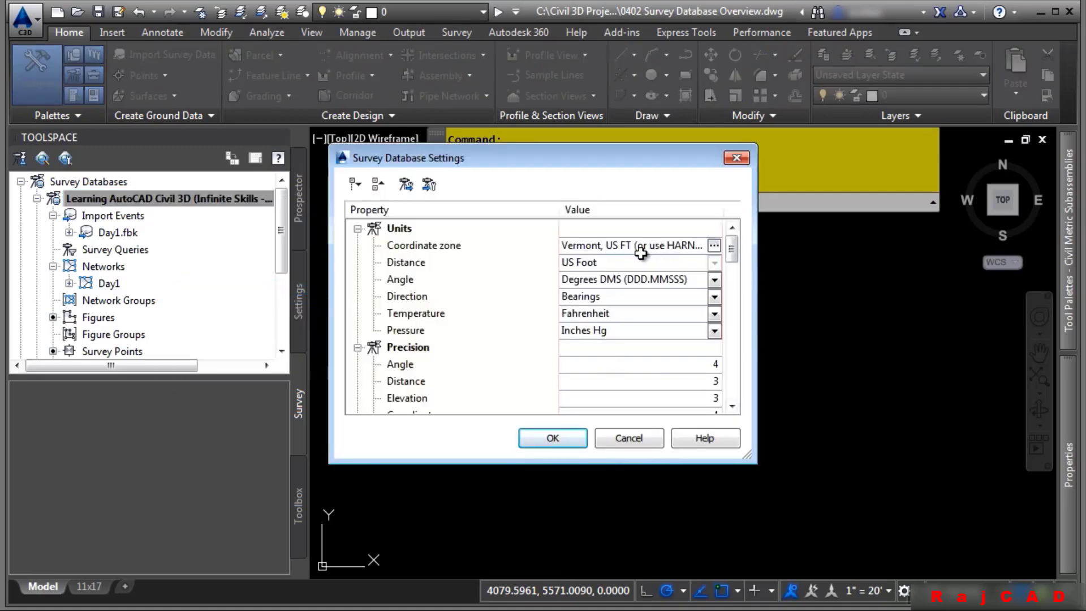
drag(731, 249, 746, 335)
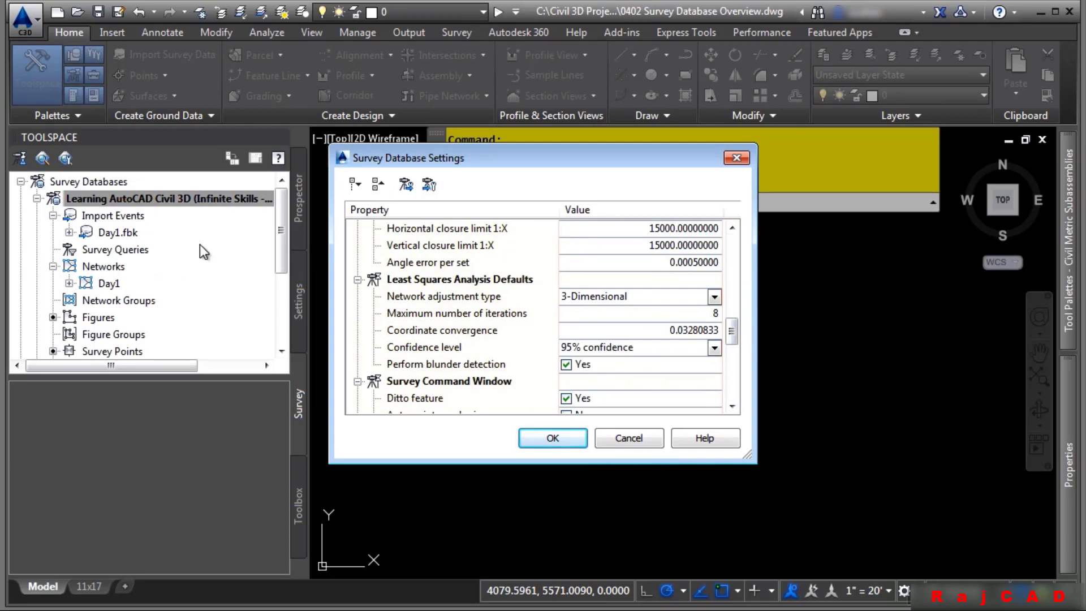
scroll(460, 242, up, 10)
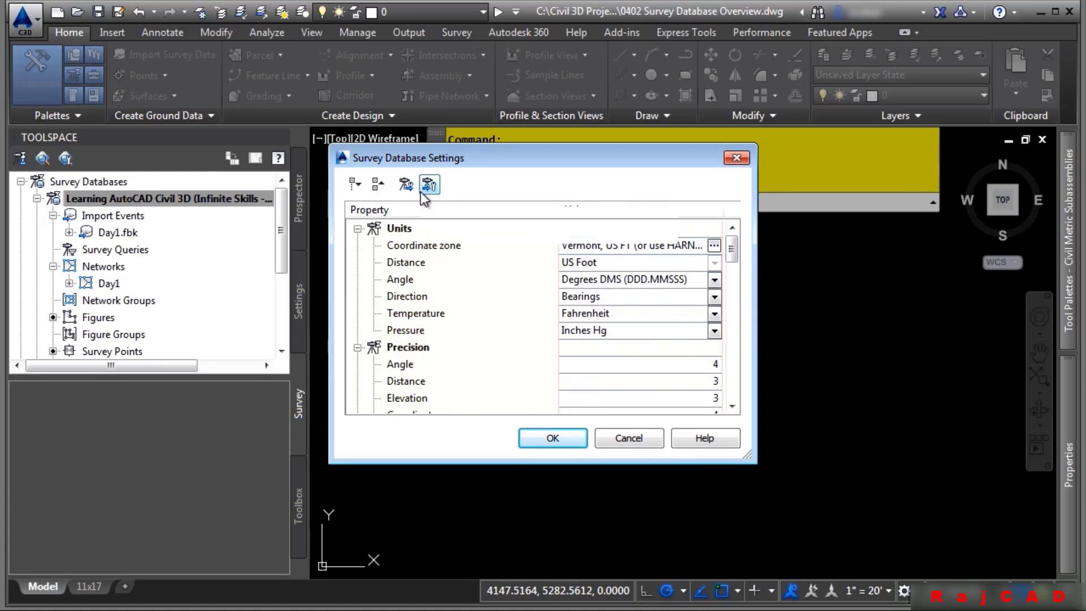
key(Return)
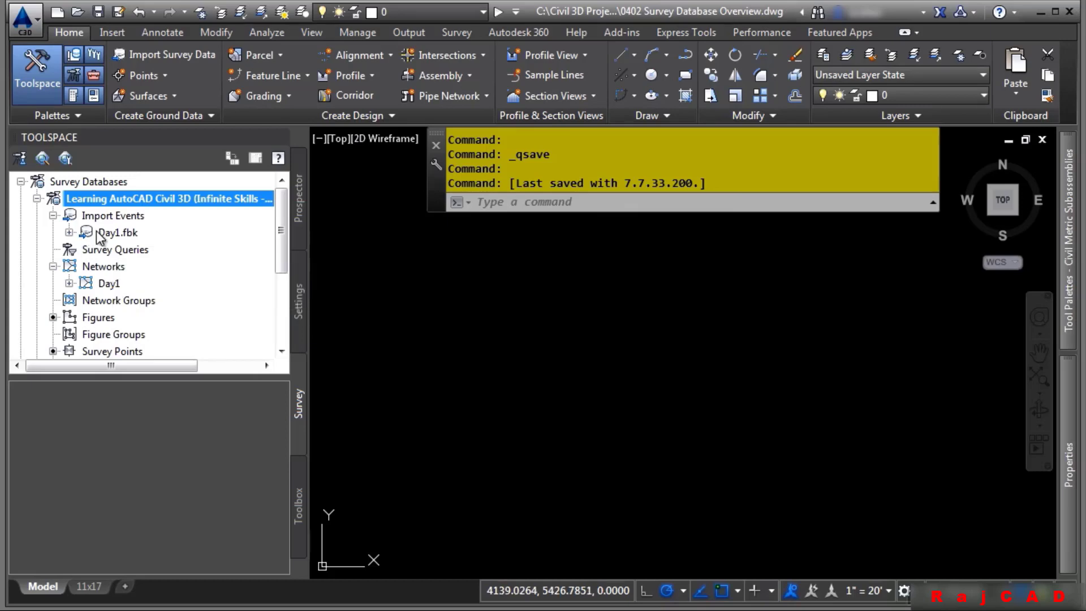
- Insert the Day1.fbk import event into the drawing and inspect its network, figures and points
right_click(100, 237)
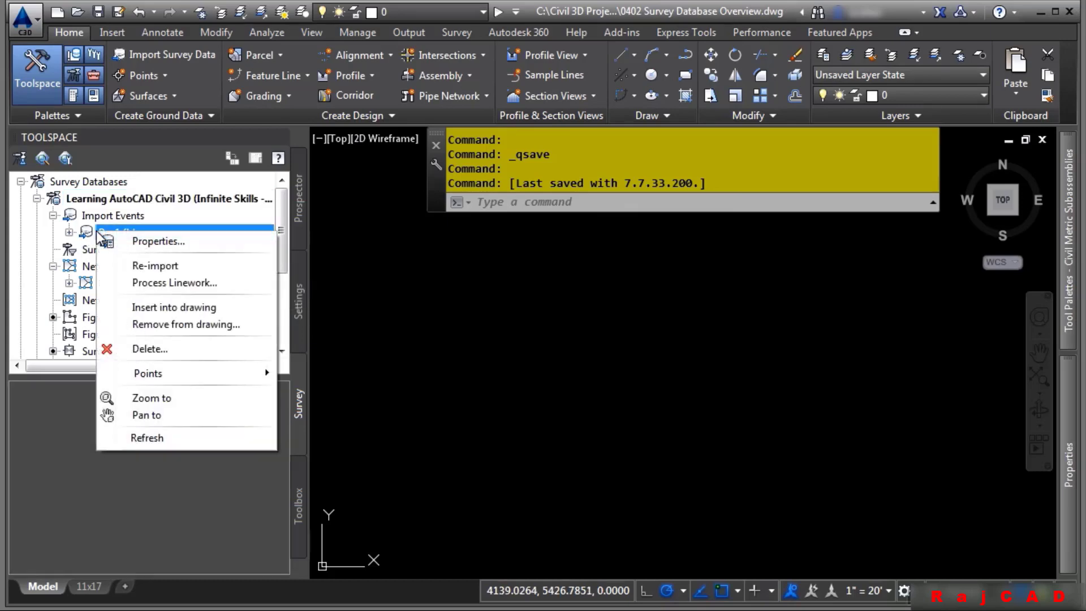
click(162, 307)
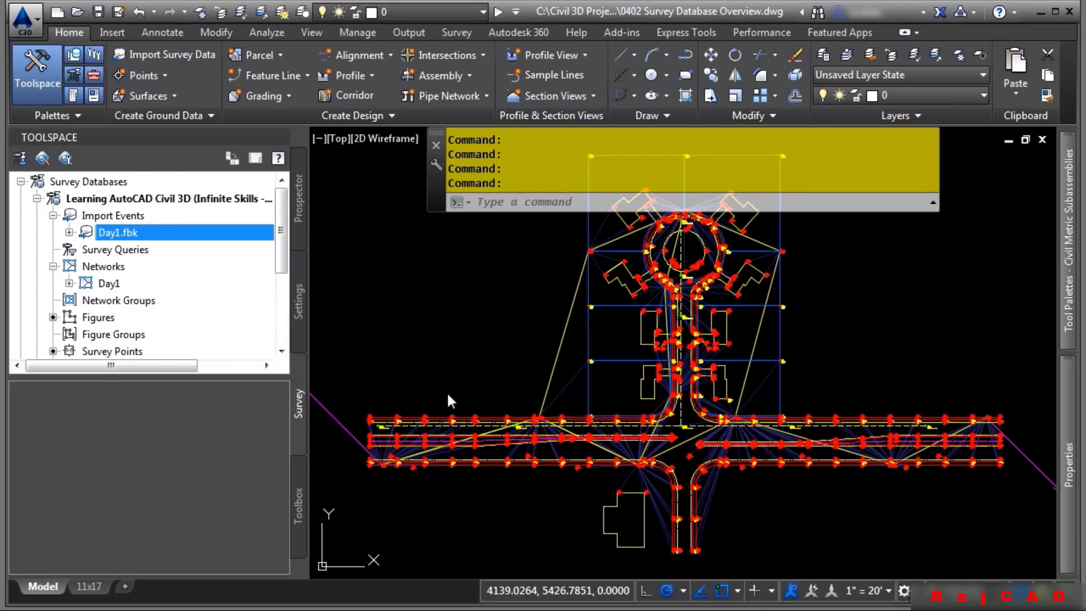
middle_drag(479, 368, 511, 365)
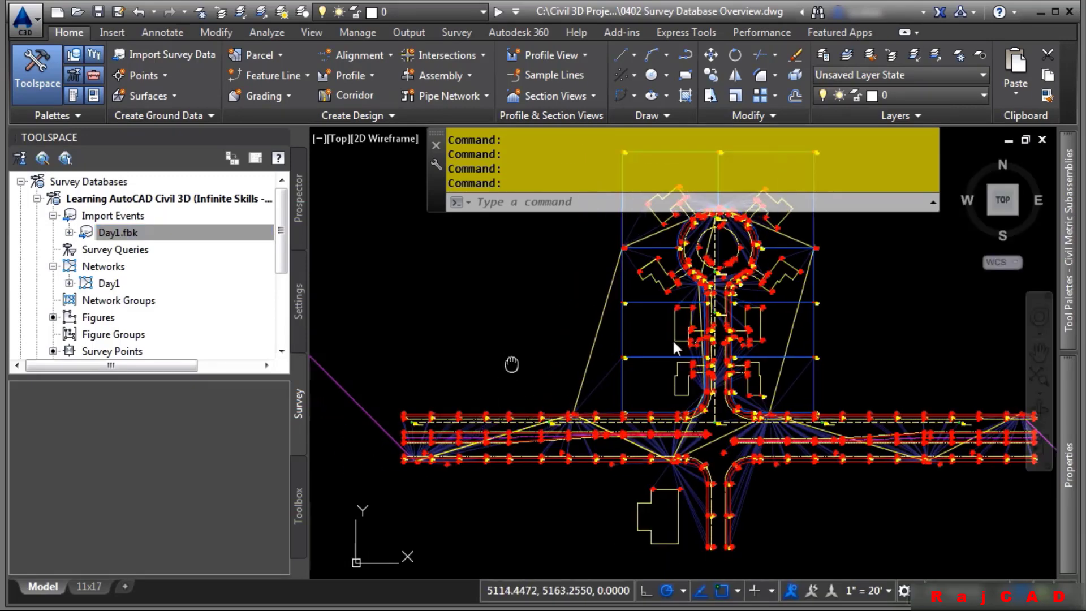
scroll(650, 436, up, 5)
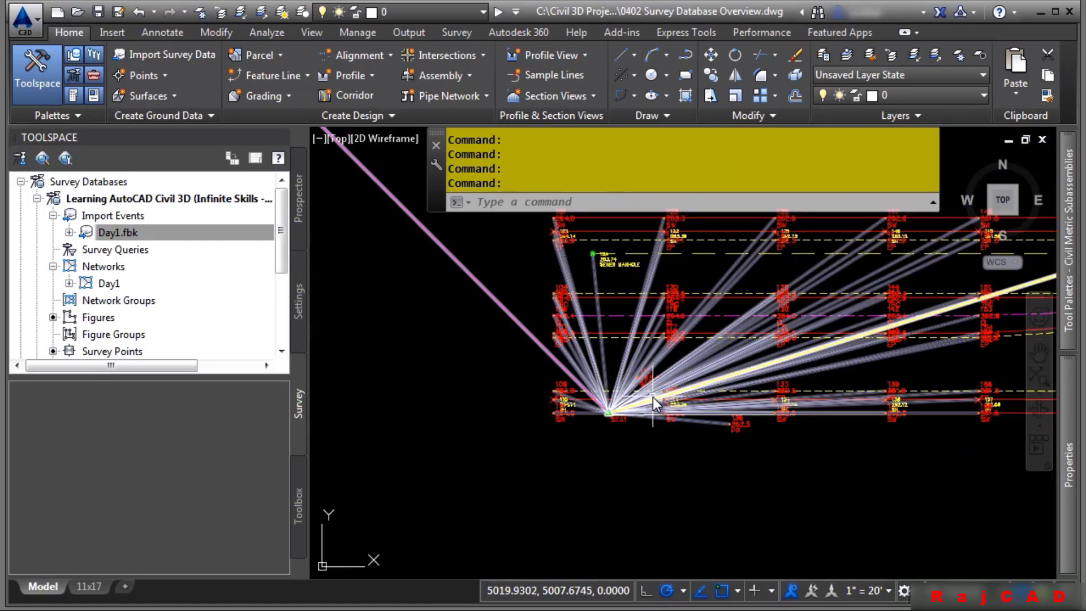
scroll(712, 449, down, 4)
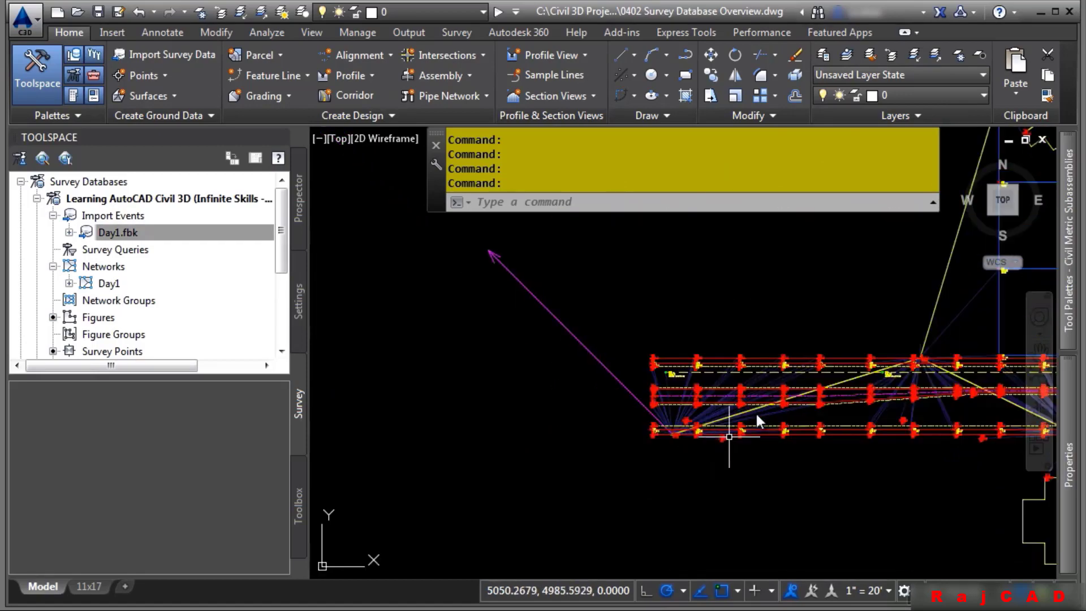
scroll(757, 415, up, 6)
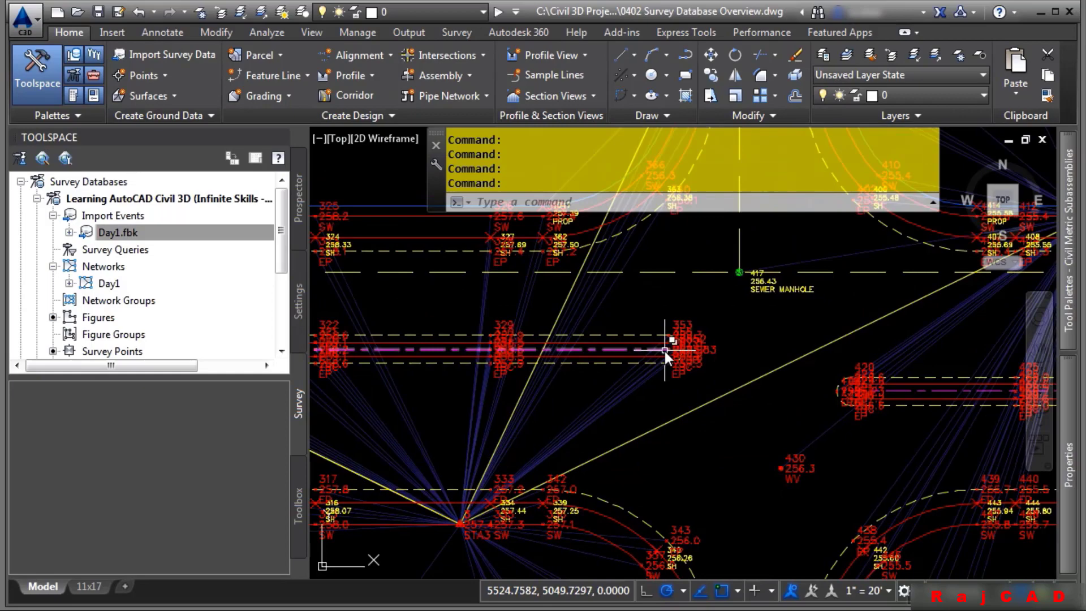
scroll(664, 351, up, 4)
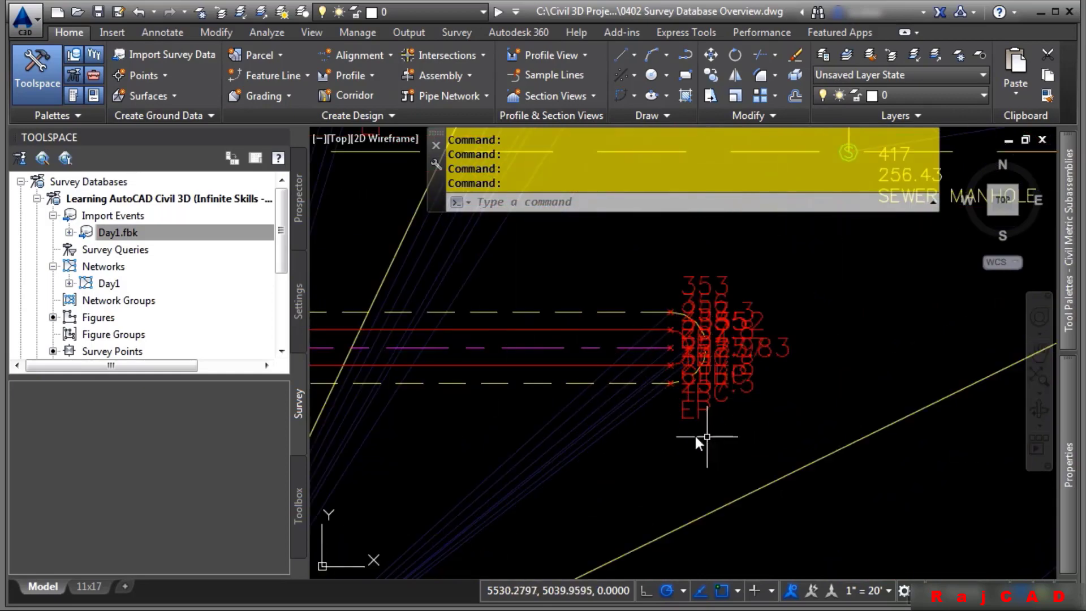
mouse_move(610, 329)
scroll(584, 291, down, 4)
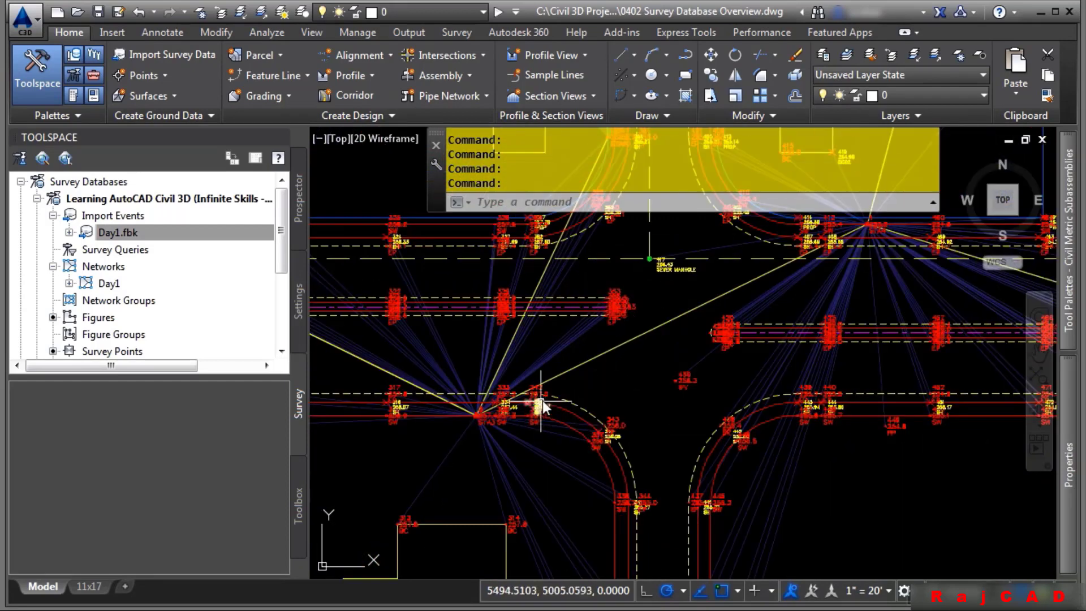
middle_drag(583, 399, 811, 439)
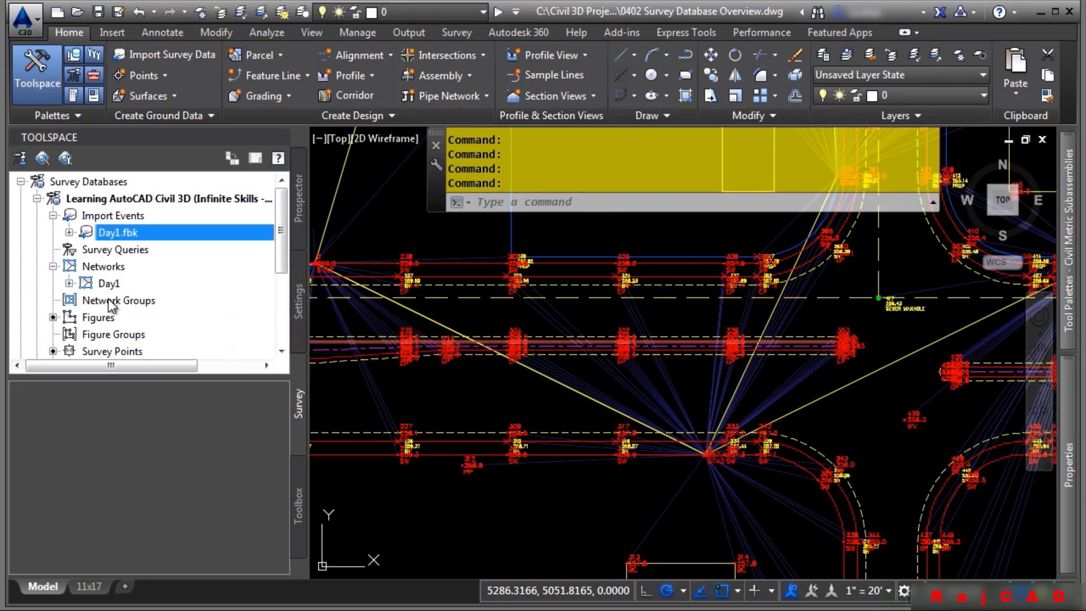
scroll(170, 304, down, 1)
- List the database's figures, then the Day1 network's instrument setups
click(99, 299)
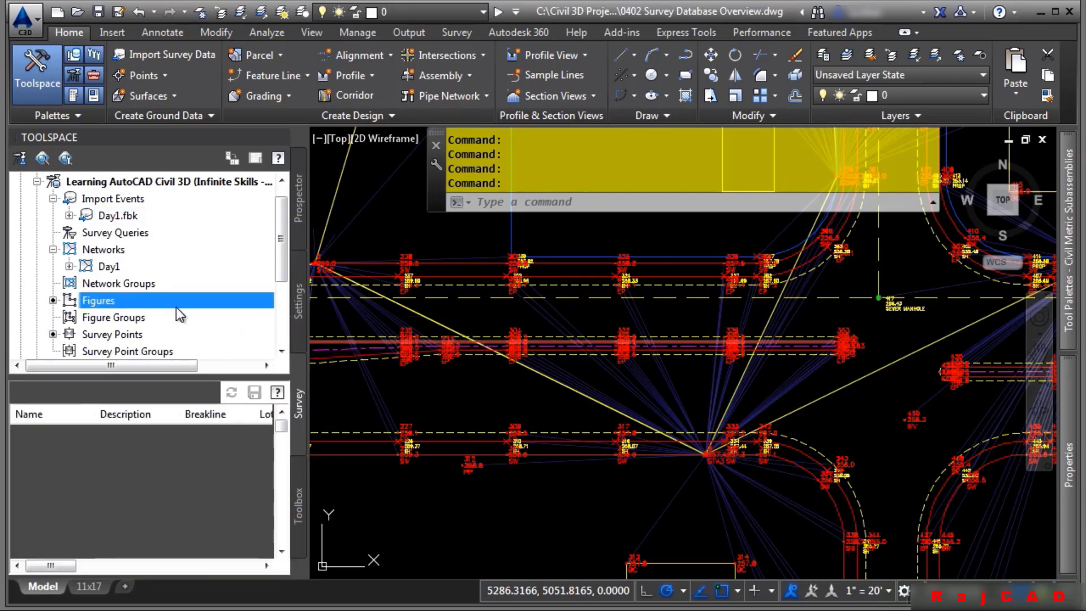
click(69, 266)
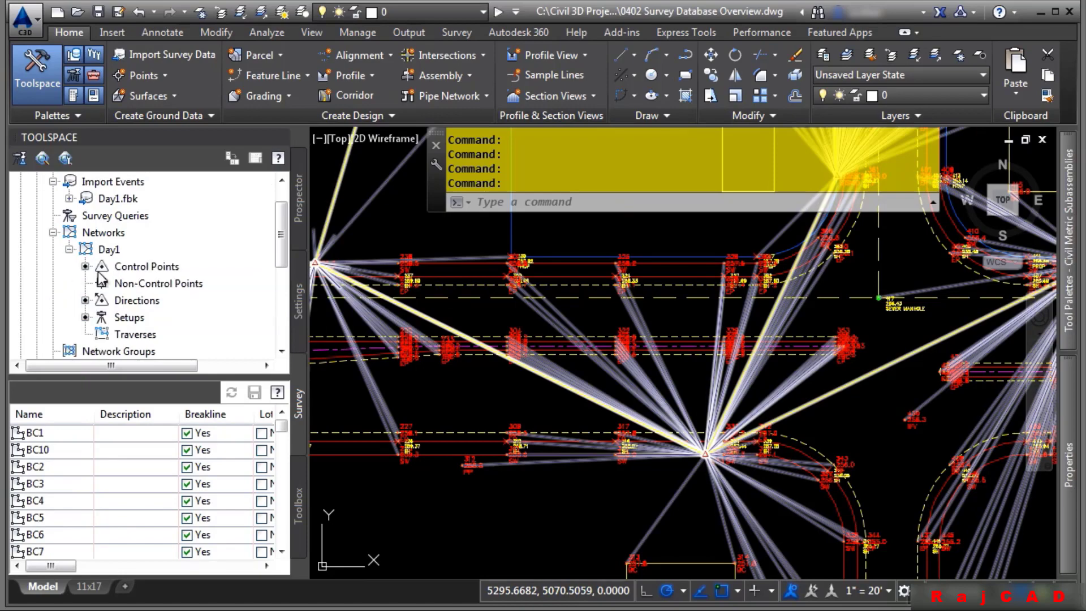
click(135, 318)
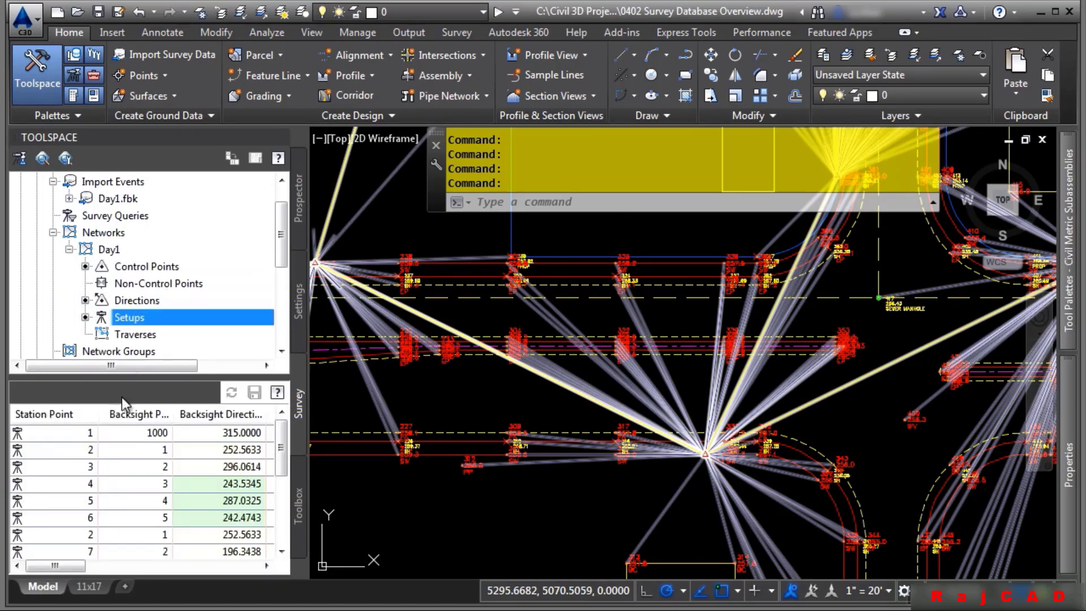
- Open the station 3 setup's observations and review those to points 301 and 302
right_click(32, 473)
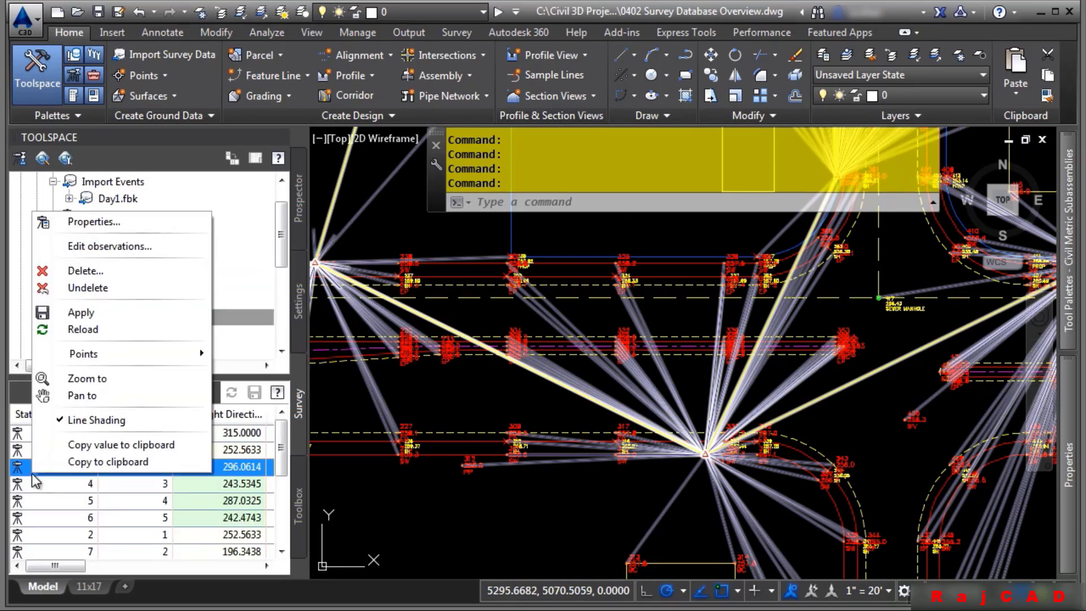
click(147, 246)
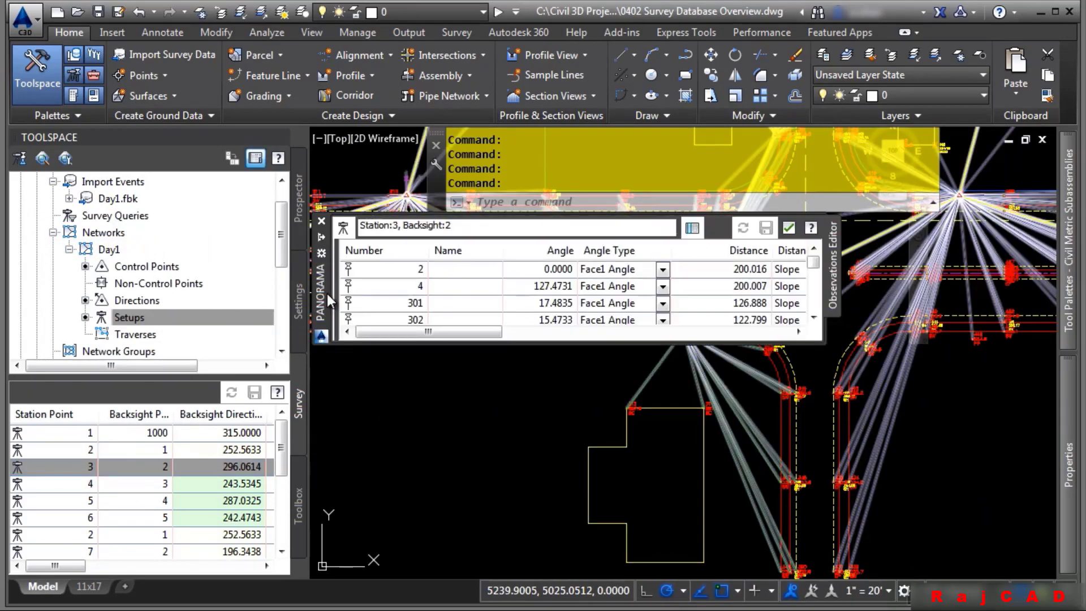
scroll(664, 514, up, 3)
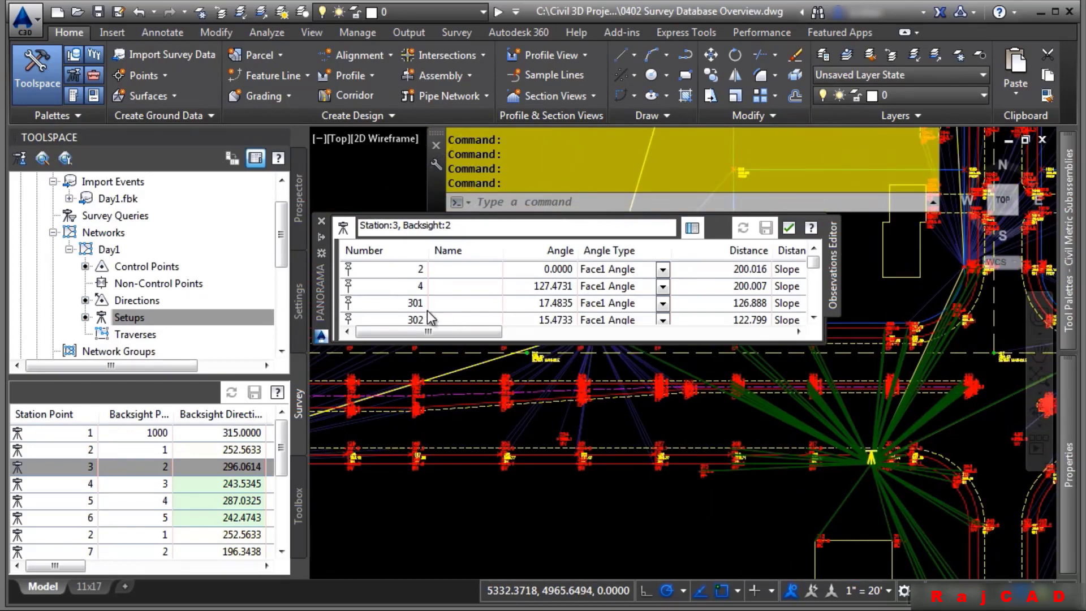
click(367, 302)
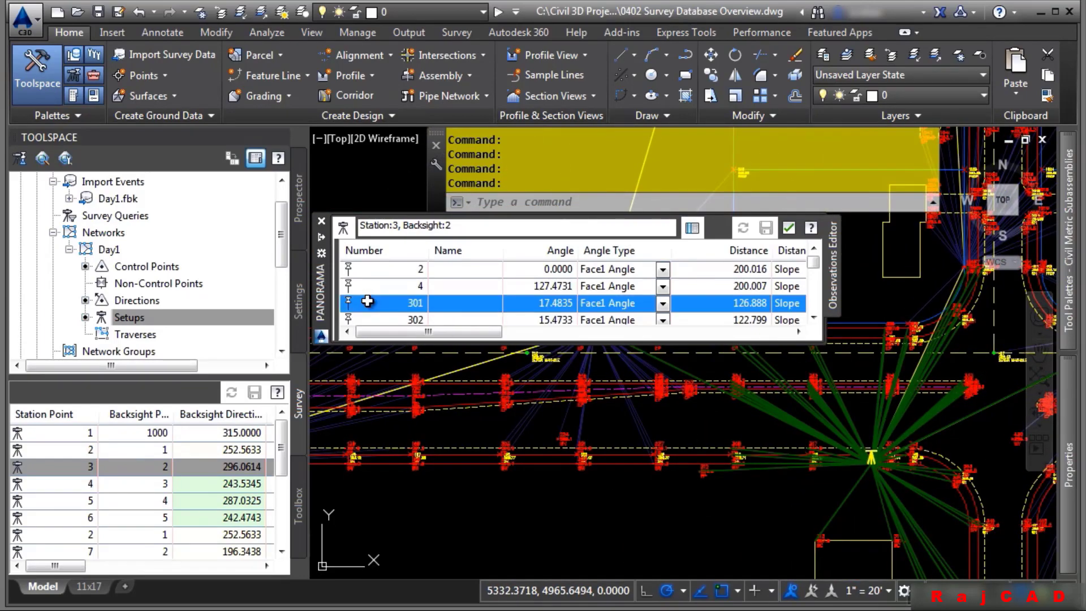
scroll(366, 306, down, 1)
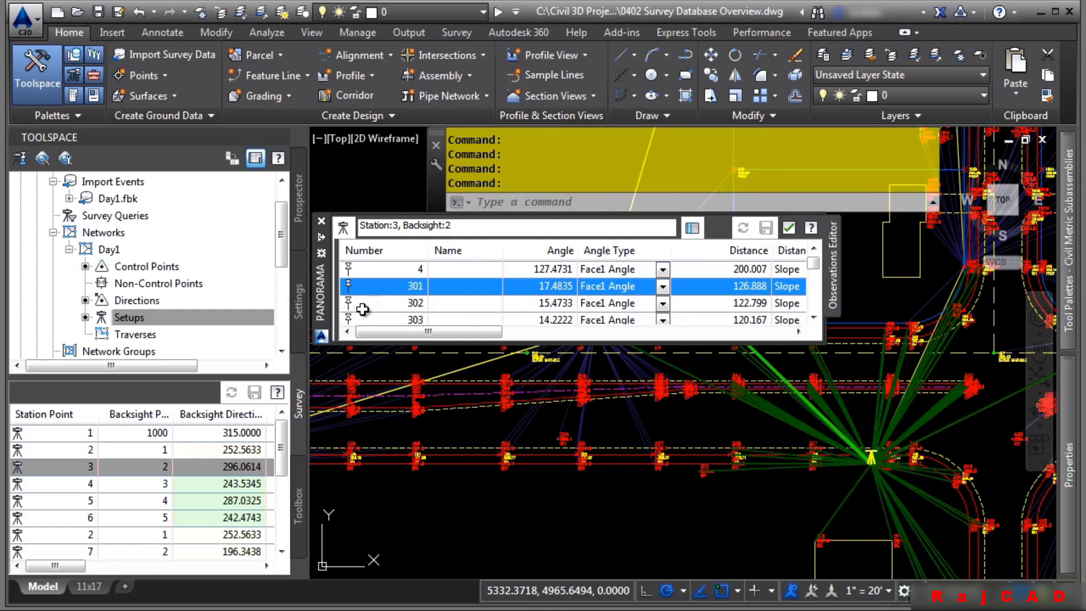
click(374, 303)
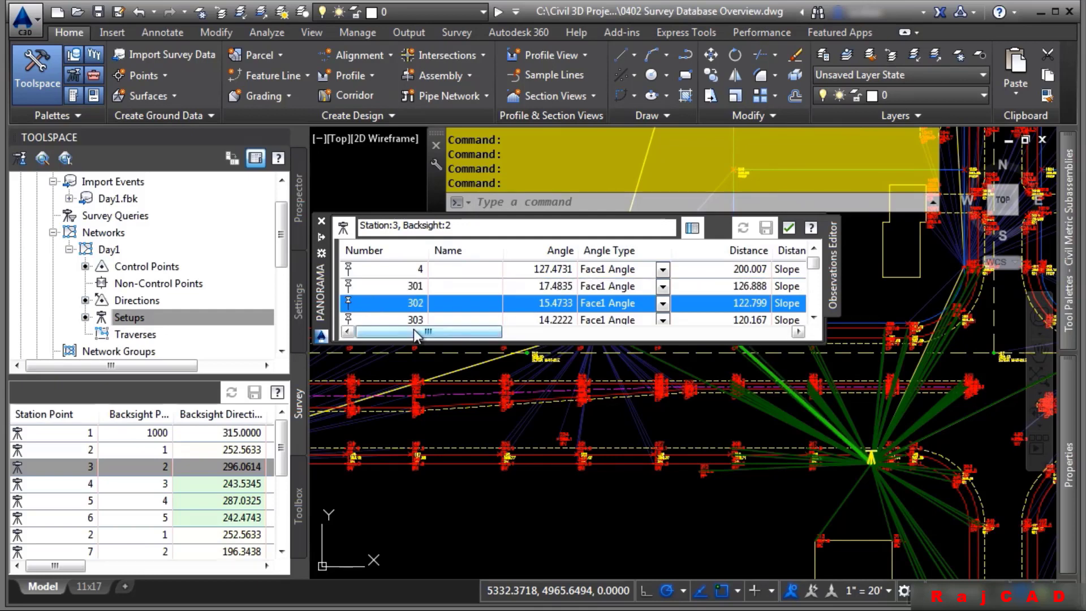
drag(444, 333, 382, 328)
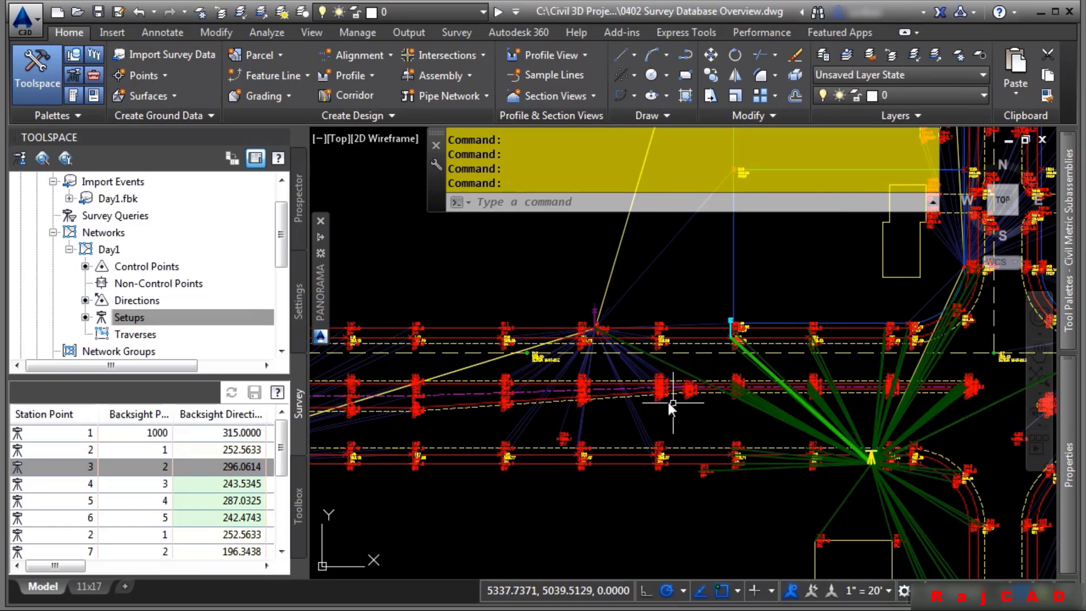
- Display the change report for the whole survey database
drag(280, 224, 285, 210)
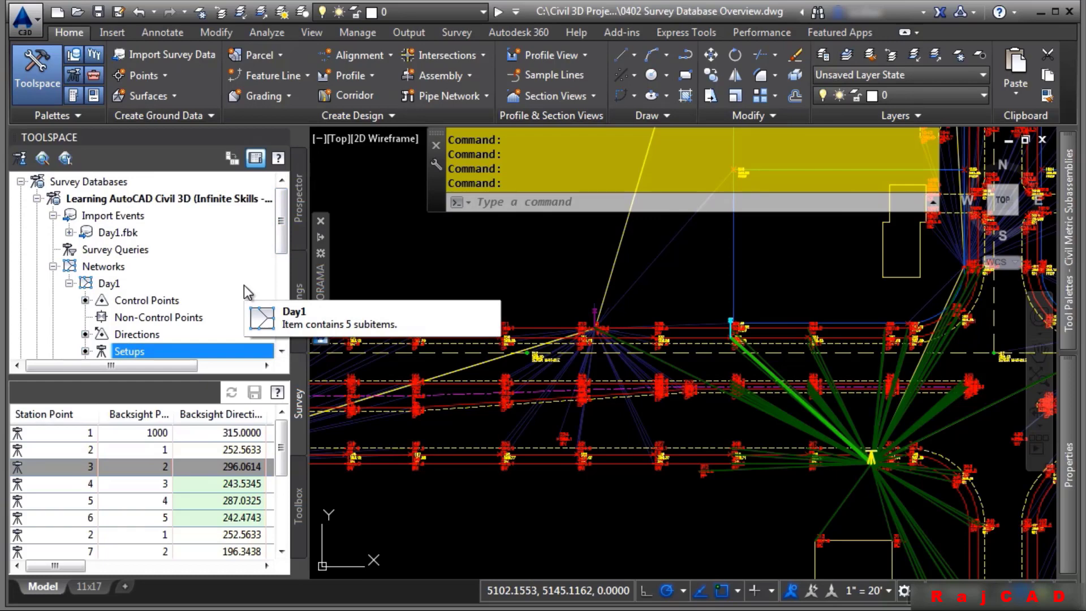
right_click(125, 199)
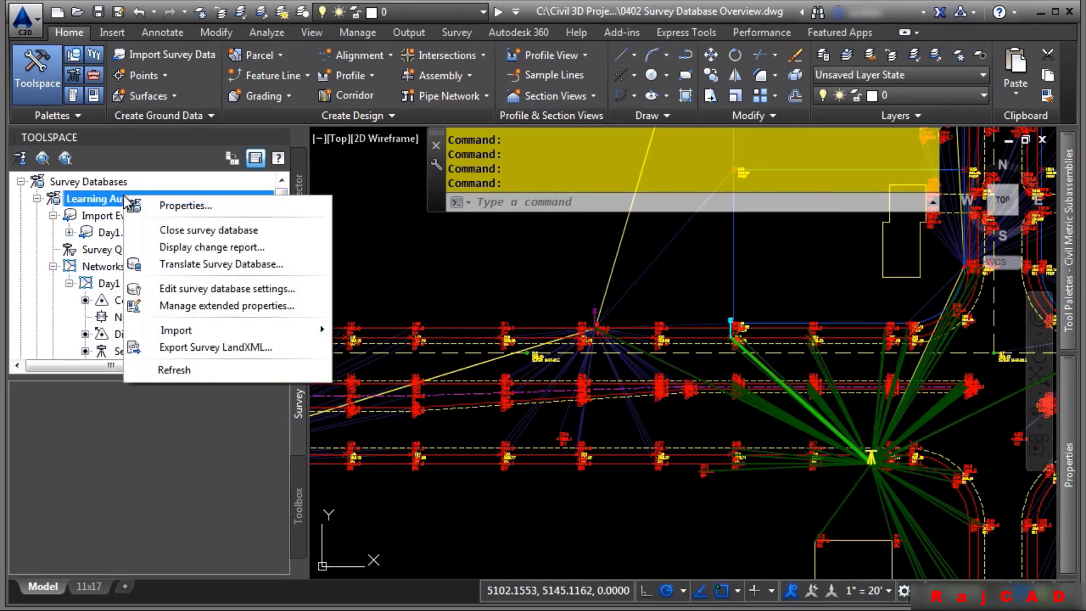
click(181, 248)
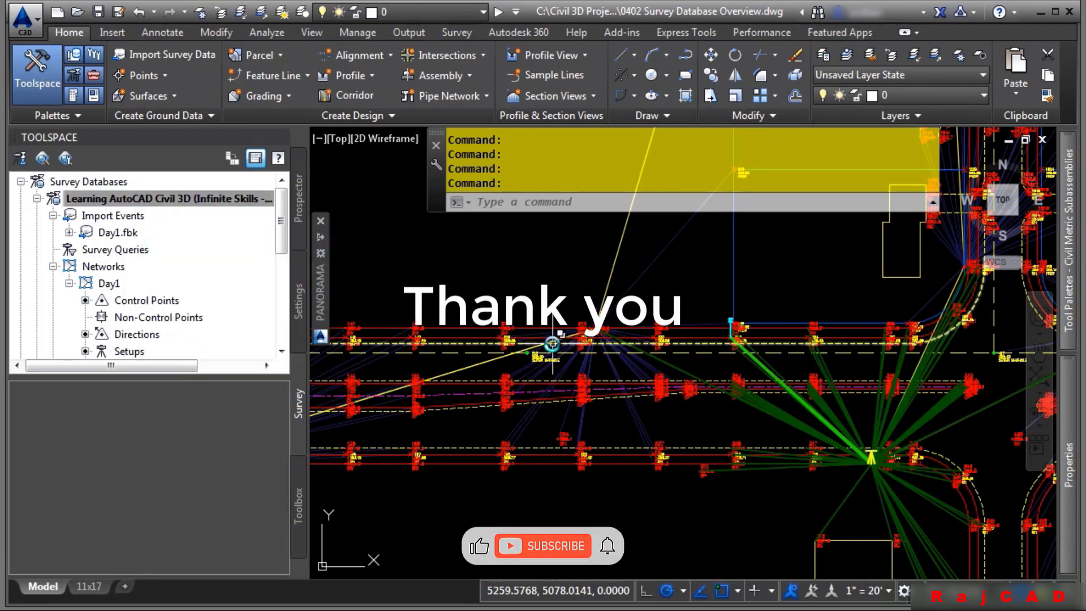